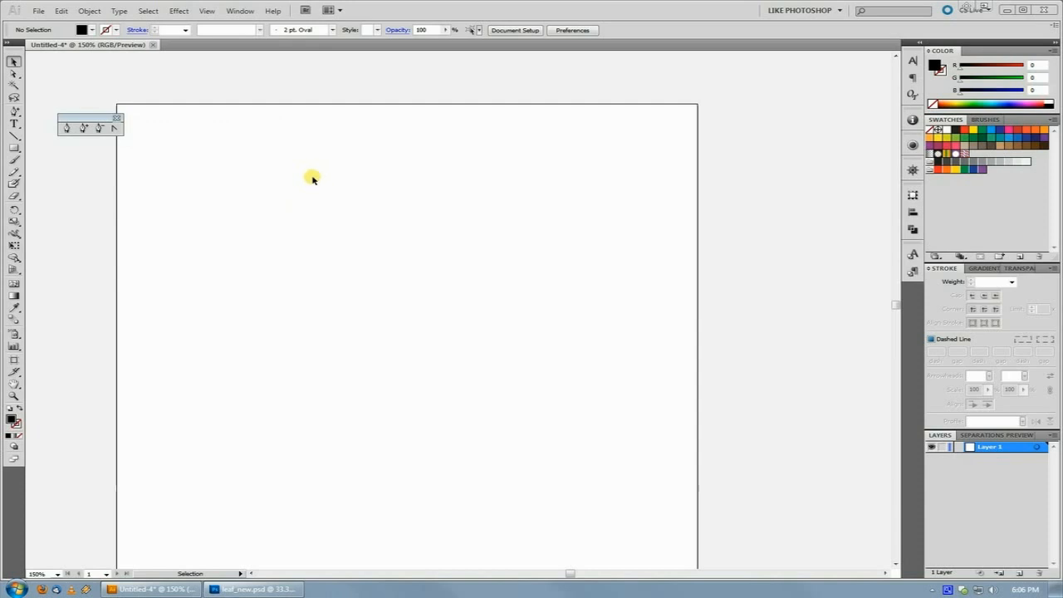
Draw an area-type frame near the upper left and paste the Lorem ipsum paragraph into it
click(14, 125)
drag(221, 170, 528, 313)
key(Escape)
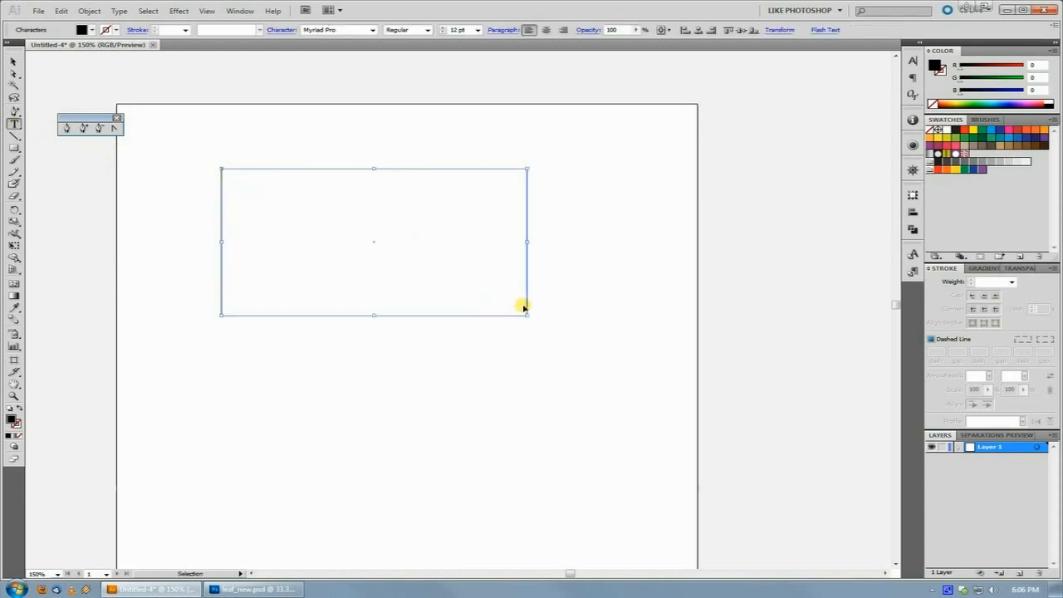
click(508, 283)
key(ctrl+v)
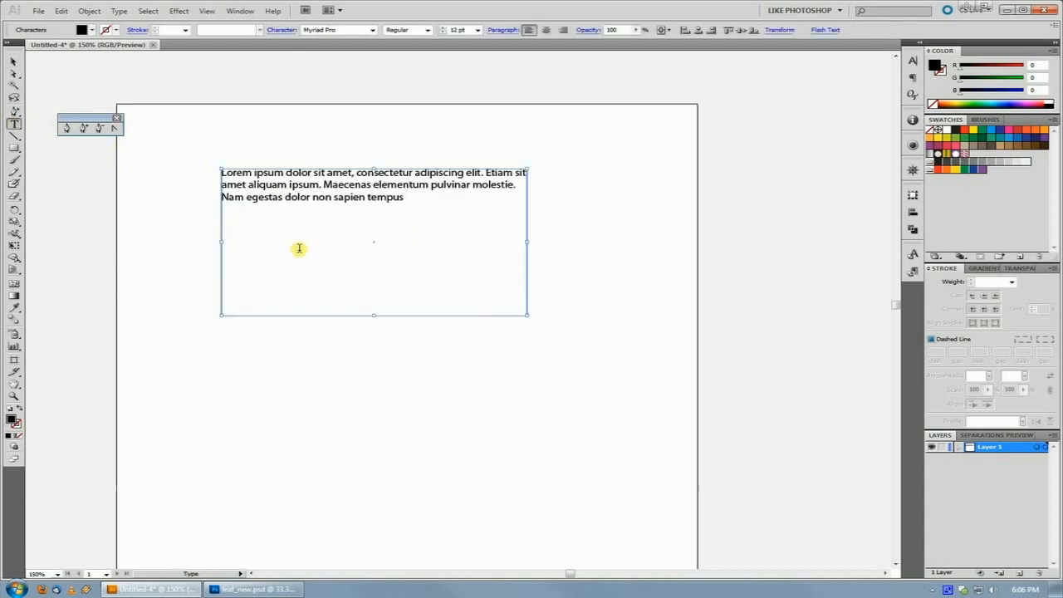
Shrink the paragraph frame's height so it fits the three lines of text
click(13, 62)
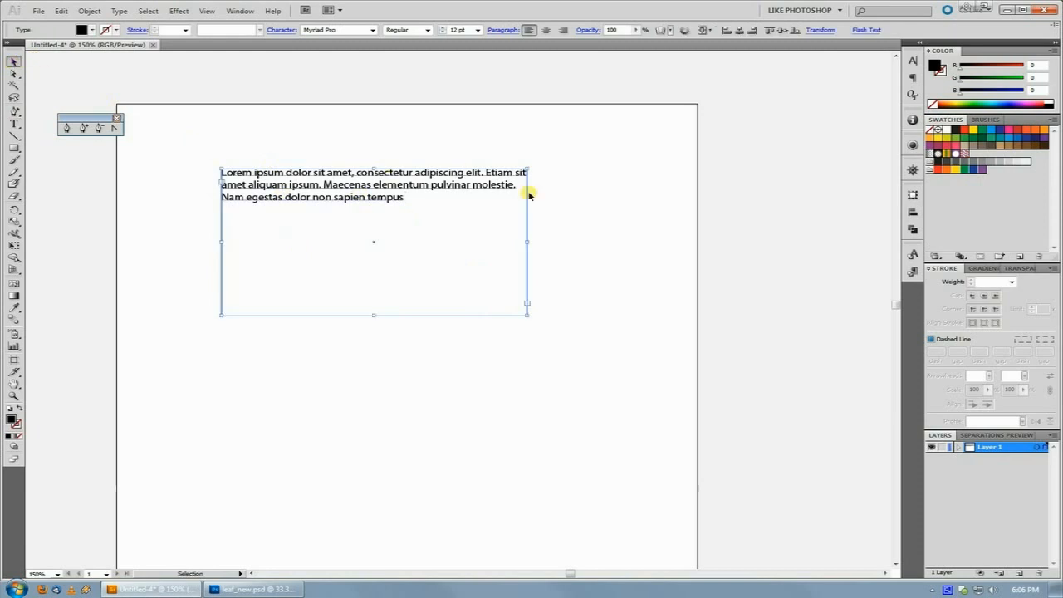
click(476, 178)
drag(374, 314, 382, 200)
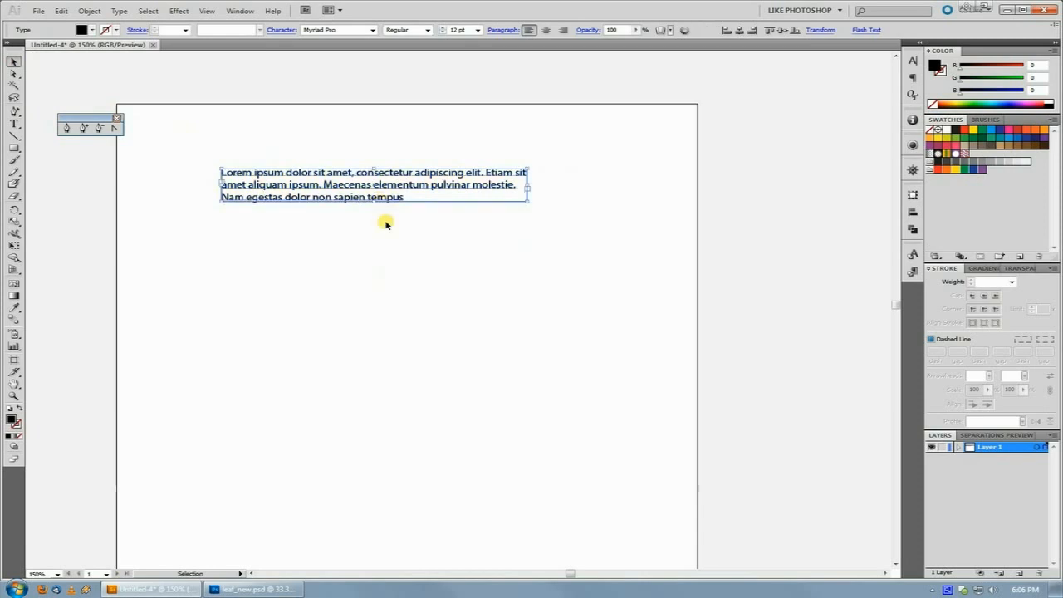
click(395, 249)
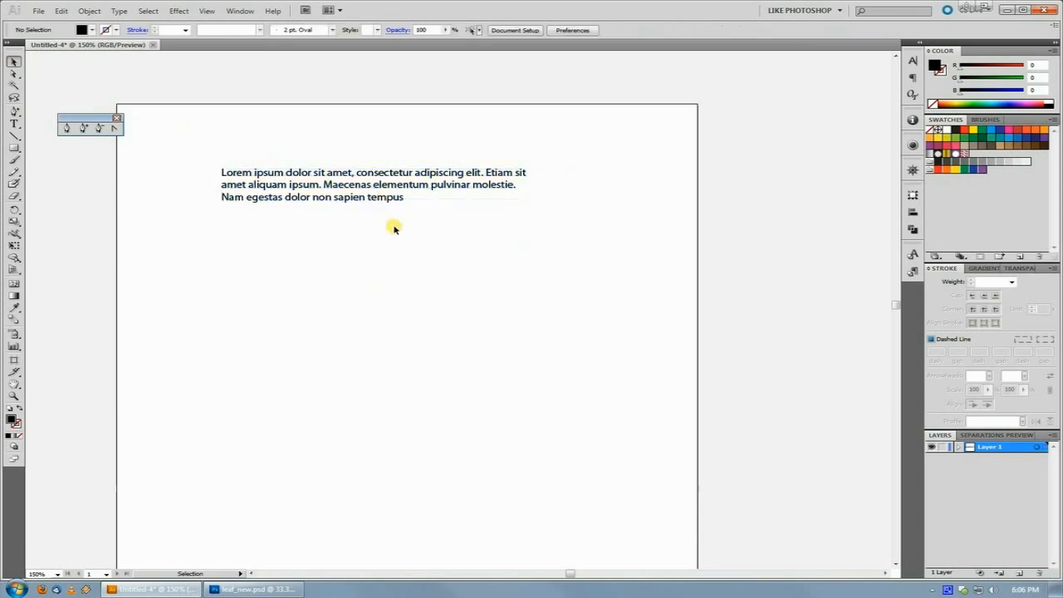
click(371, 176)
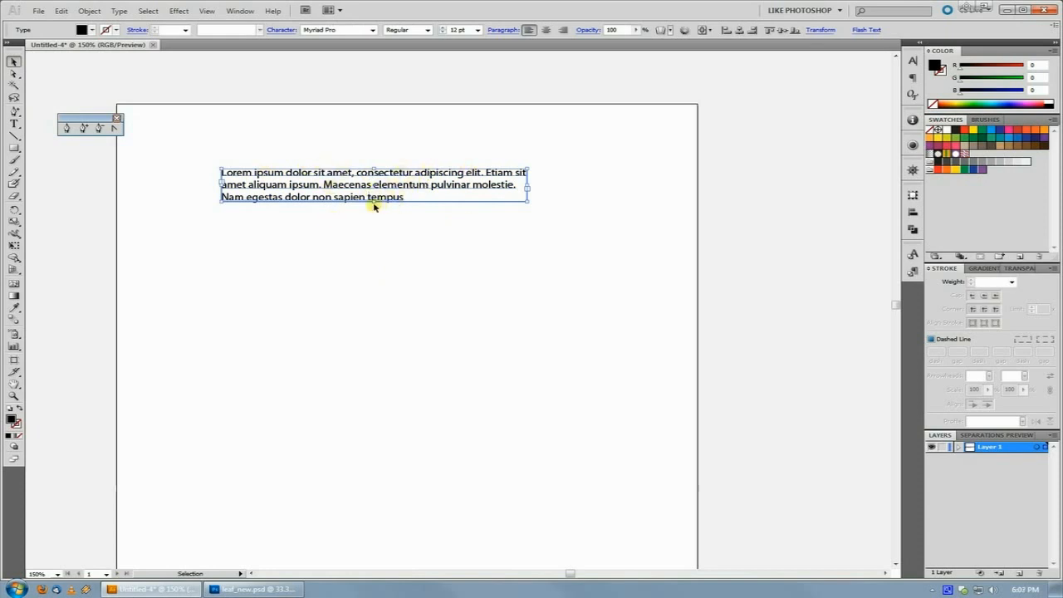
Make the paragraph frame taller and move the paragraph slightly up and left
mouse_move(371, 201)
mouse_down()
mouse_move(387, 274)
mouse_move(349, 257)
mouse_up()
click(404, 207)
double_click(337, 182)
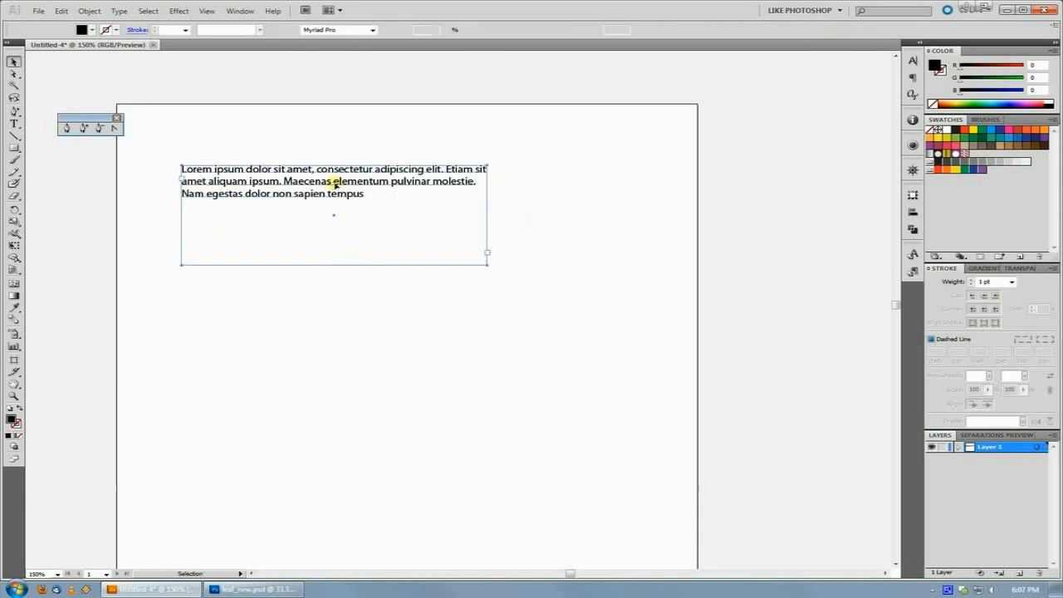
drag(330, 180, 314, 162)
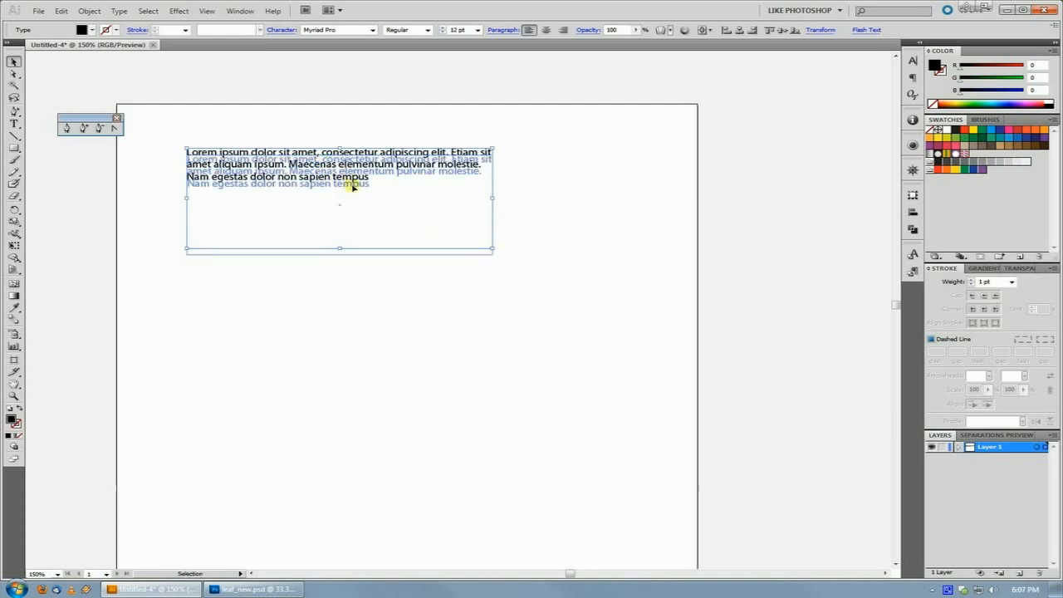
drag(352, 182, 357, 189)
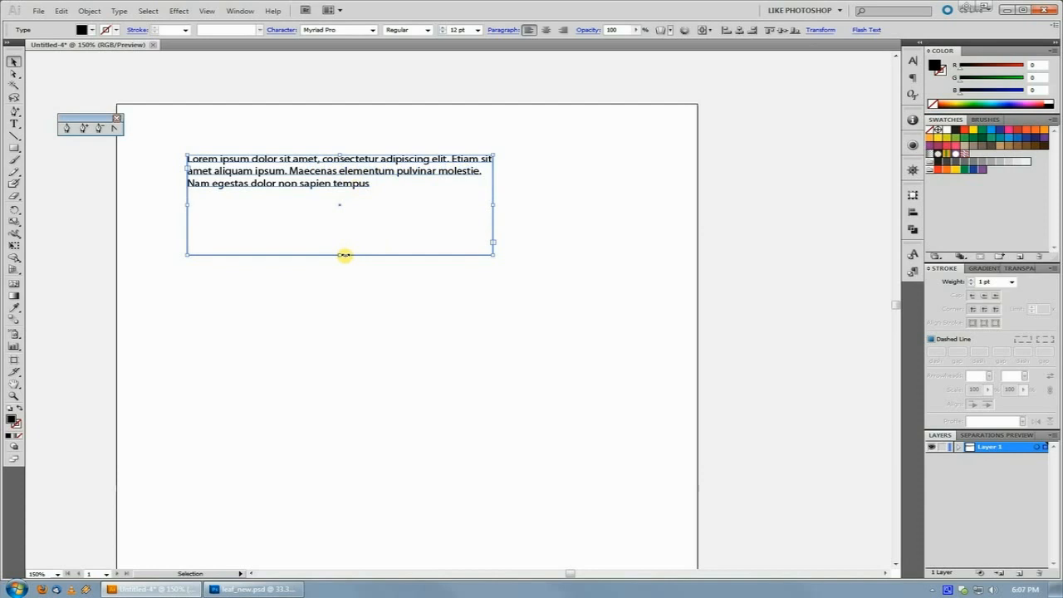
Fit the frame tightly around the three lines again, leaving the paragraph selected
drag(342, 255, 341, 188)
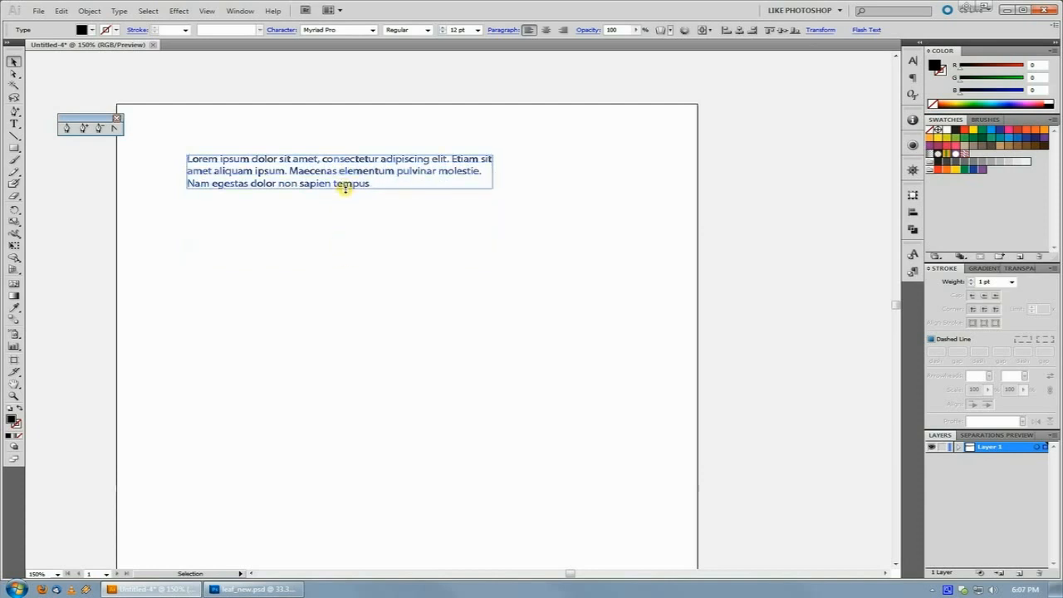
click(376, 220)
click(371, 171)
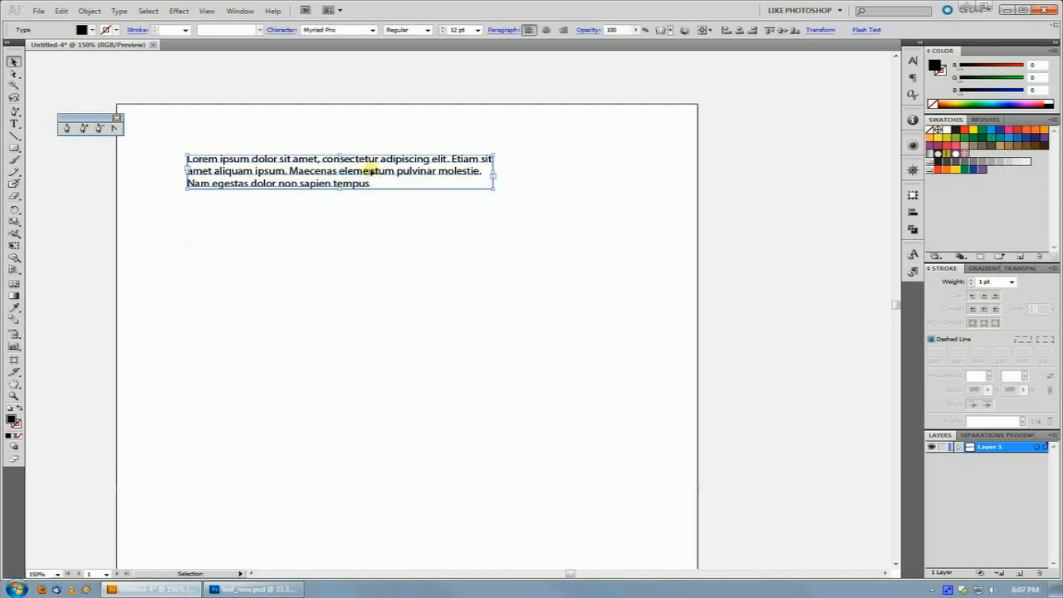
click(378, 216)
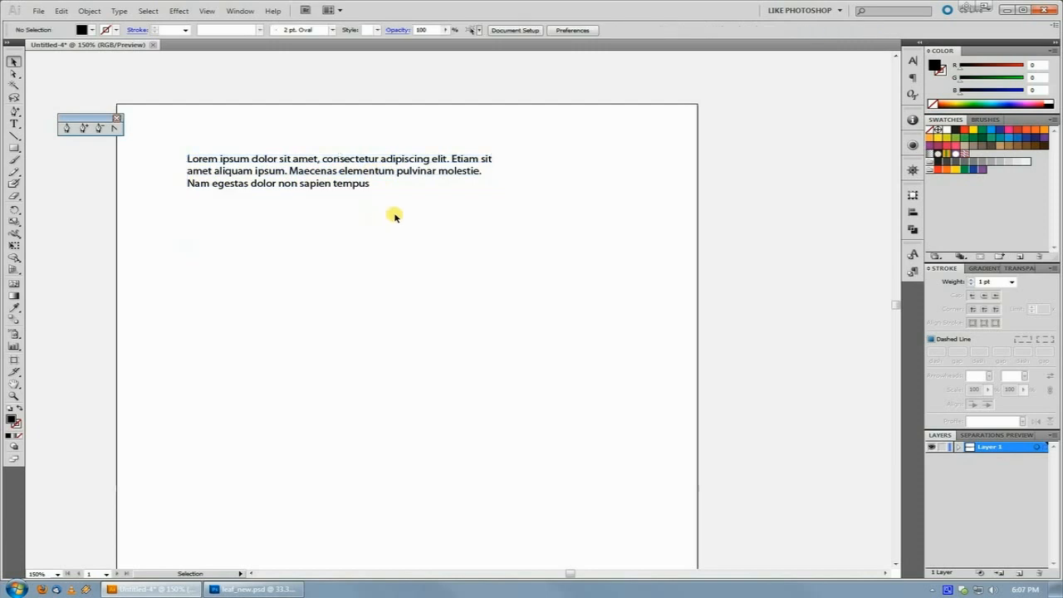
click(355, 174)
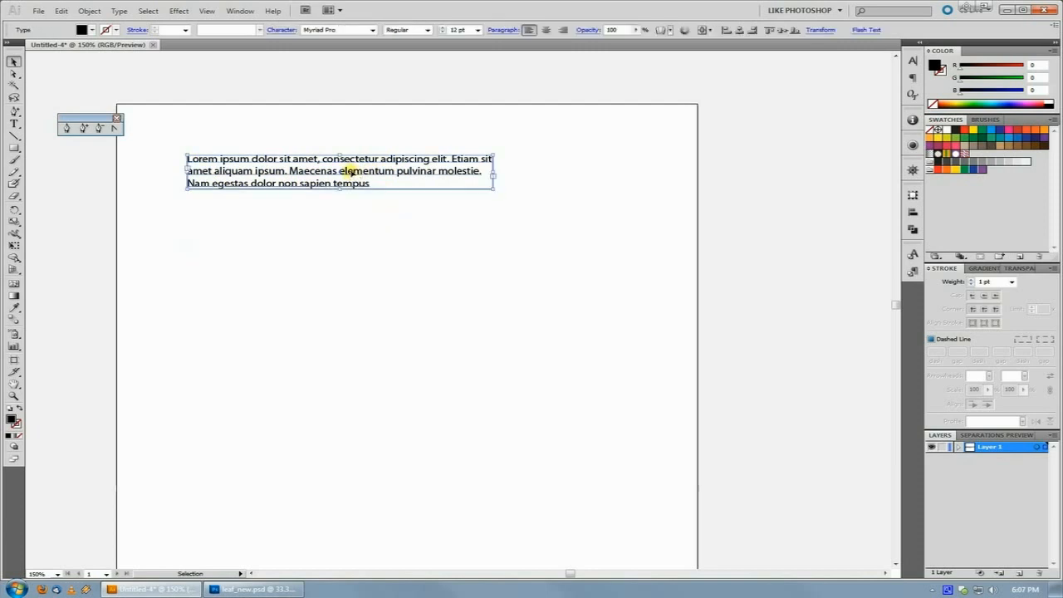
click(14, 123)
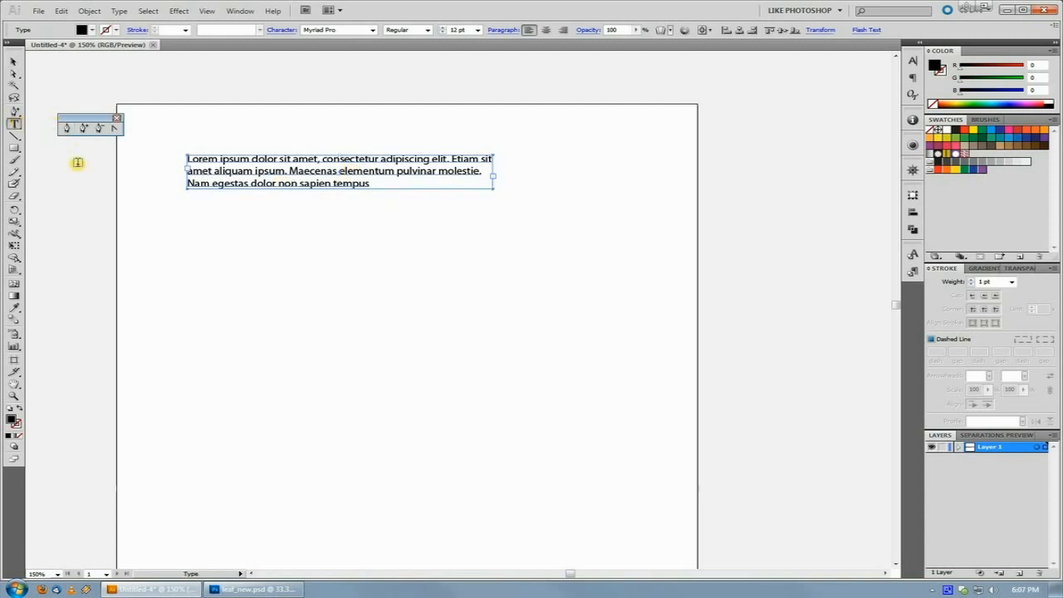
drag(212, 233, 555, 413)
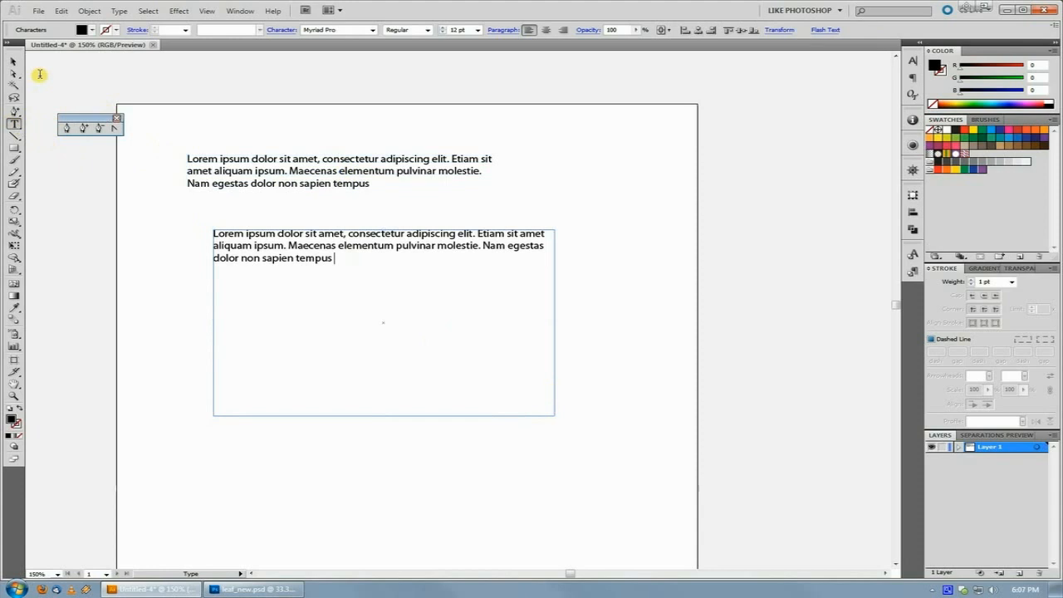
click(14, 62)
drag(555, 323, 508, 321)
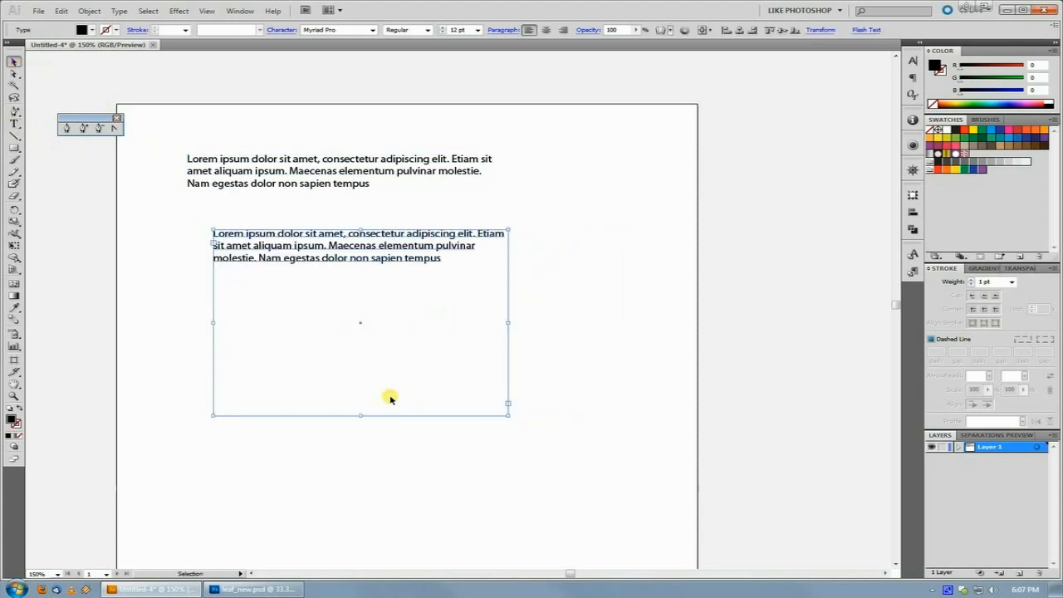
drag(361, 413, 363, 391)
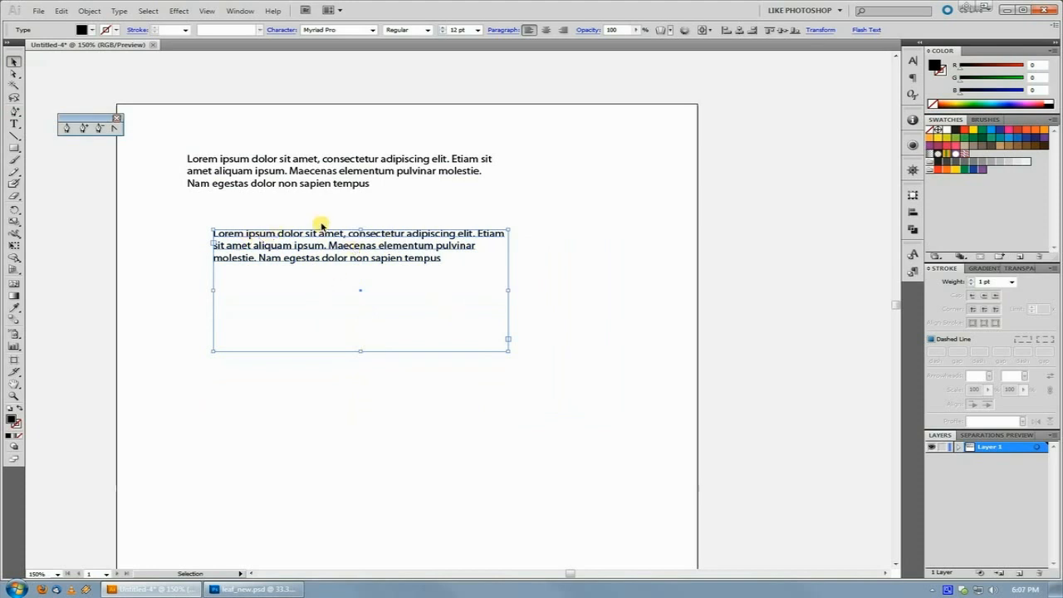
key(Delete)
click(14, 125)
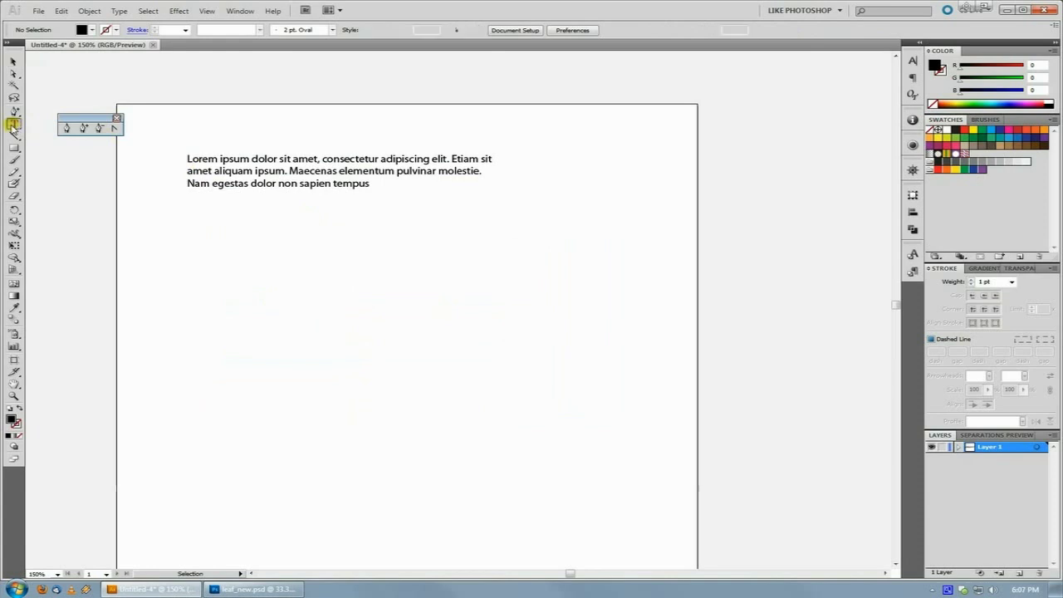
Create a single-line point text of the Lorem ipsum below the paragraph and move it left and down
click(198, 242)
key(ctrl+v)
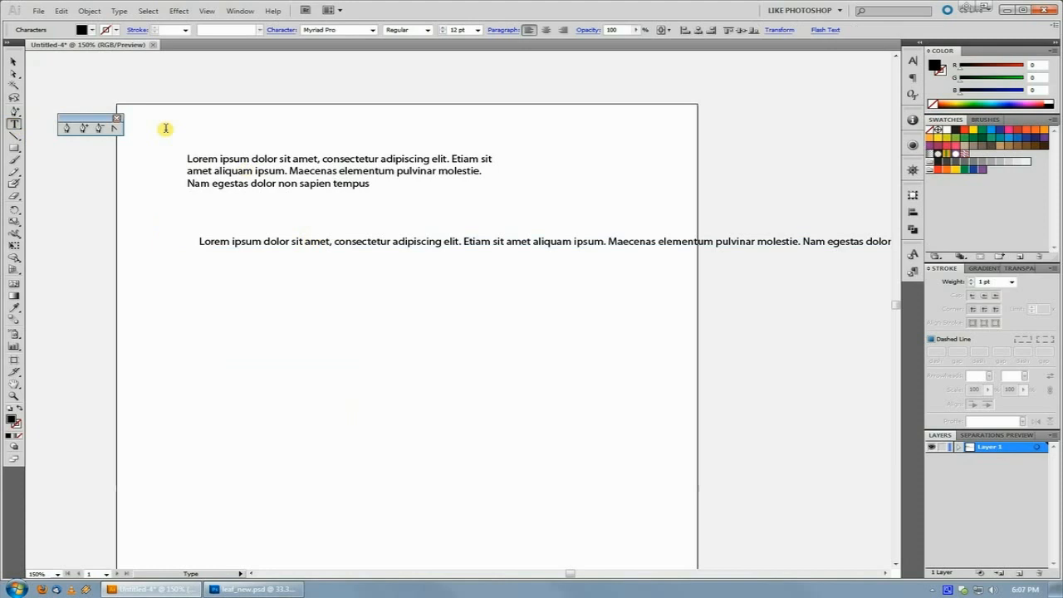
click(14, 63)
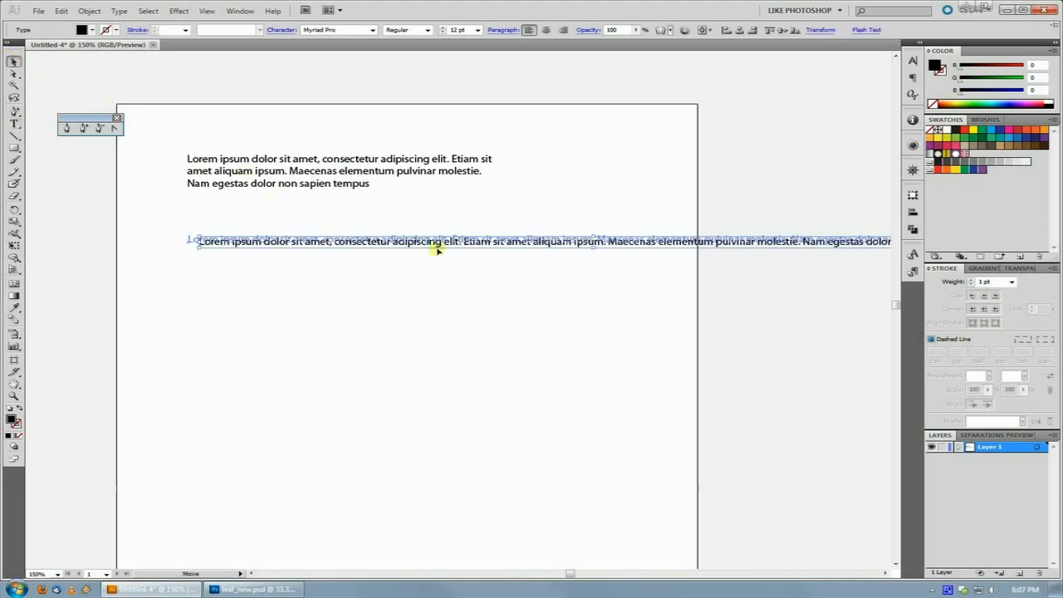
drag(445, 245, 414, 259)
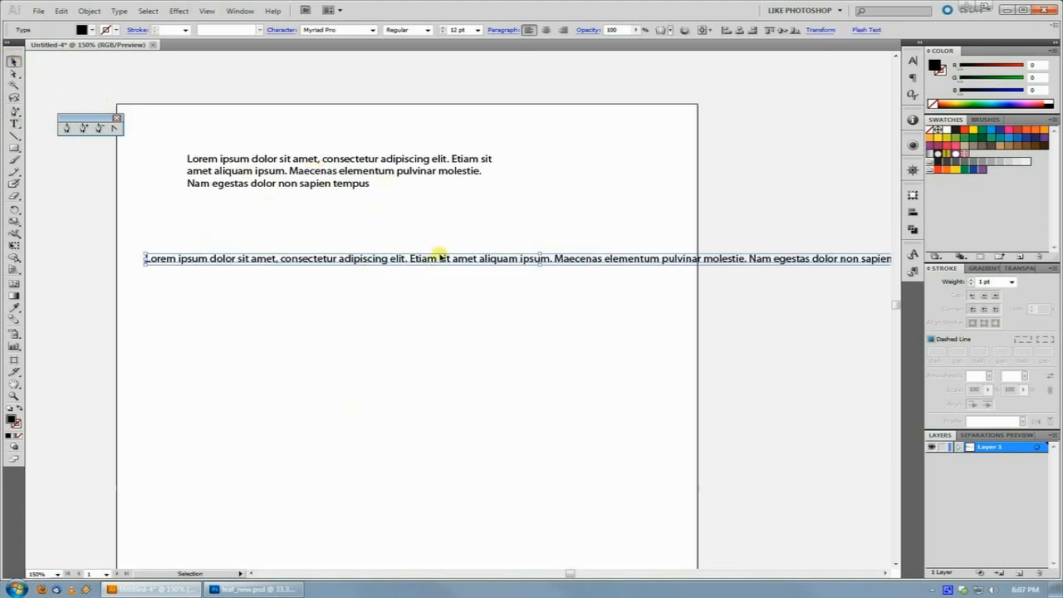
Break the lower text after 'elit.' and reflow it into four shorter lines
double_click(438, 258)
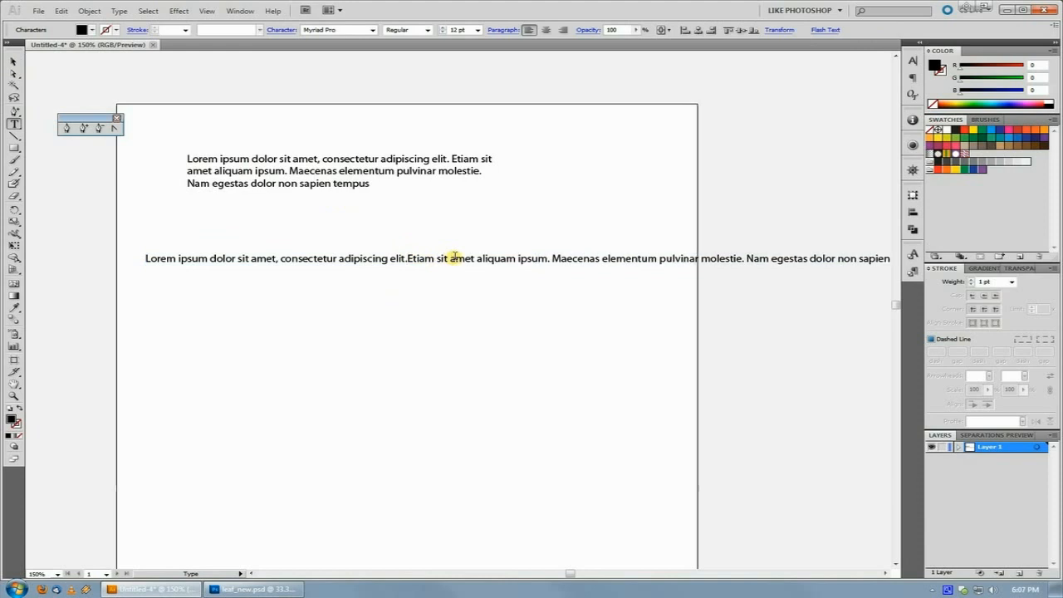
key(Return)
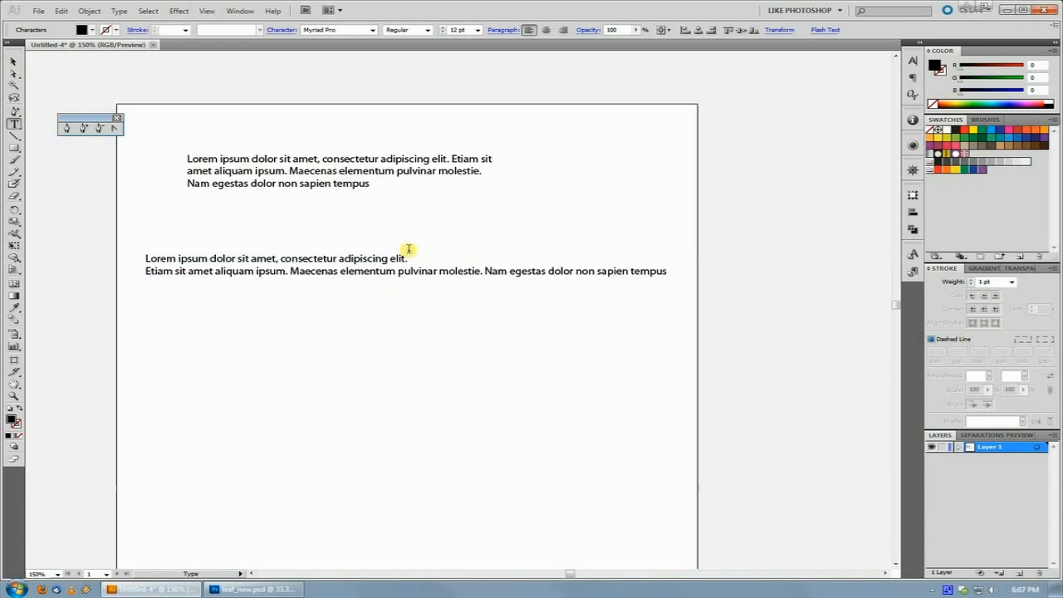
drag(399, 271, 367, 259)
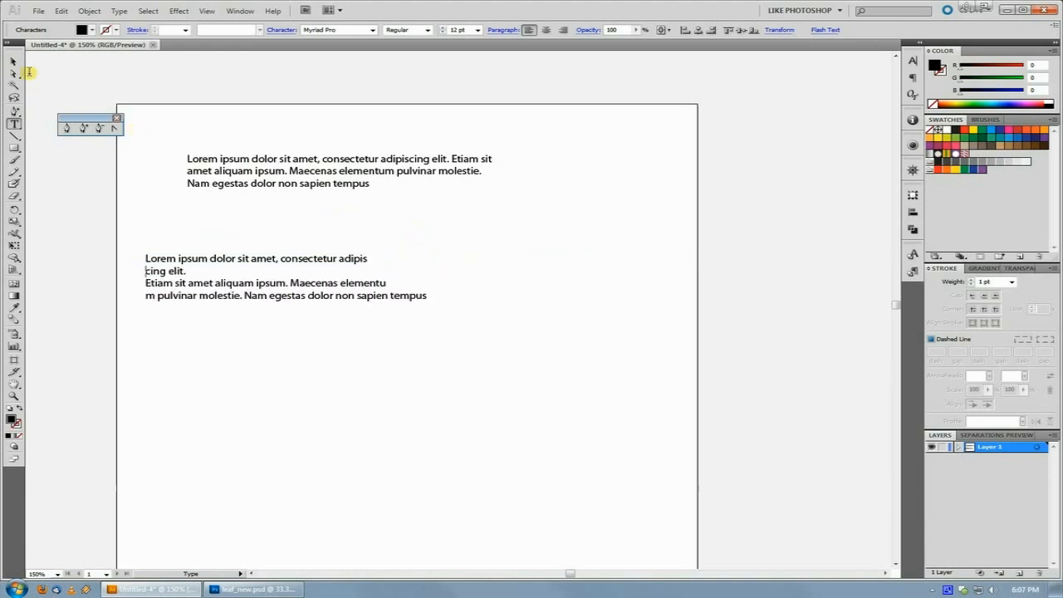
Reposition the four-line text block further right beneath the top paragraph
key(v)
click(250, 275)
mouse_move(281, 267)
mouse_down()
mouse_move(361, 235)
mouse_move(436, 246)
mouse_up()
click(384, 170)
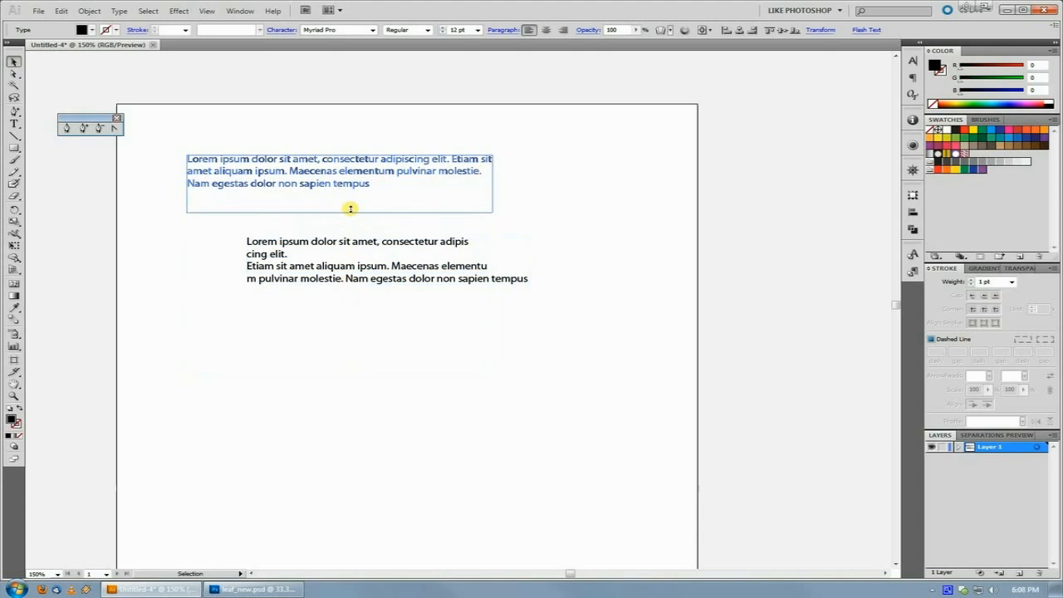
Stretch the lower text horizontally with its side handle, then undo back to the unscaled size
click(349, 240)
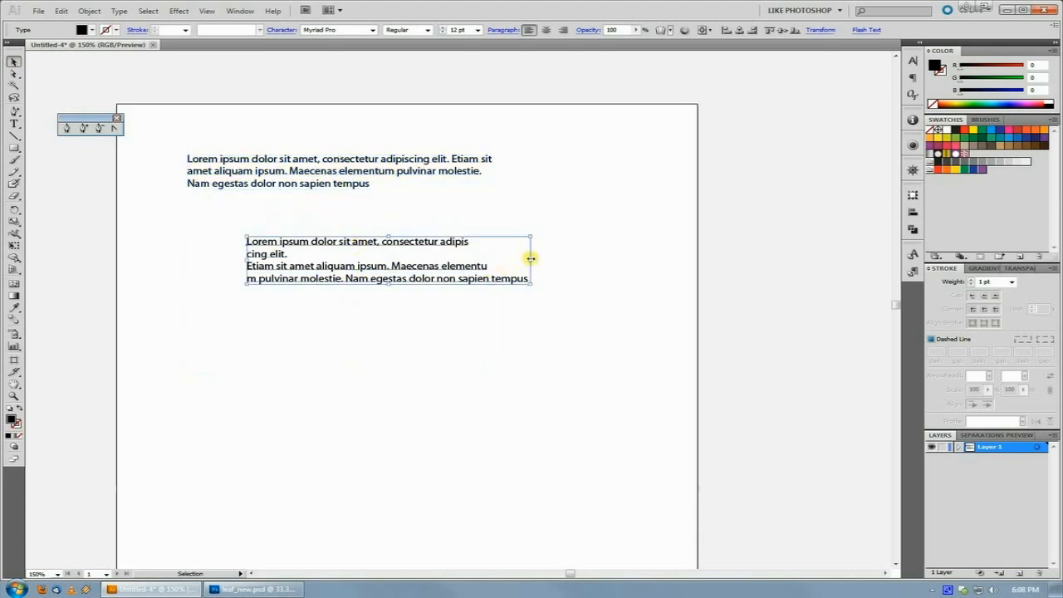
mouse_move(530, 260)
mouse_down()
mouse_move(336, 266)
mouse_move(309, 417)
mouse_move(647, 289)
mouse_up()
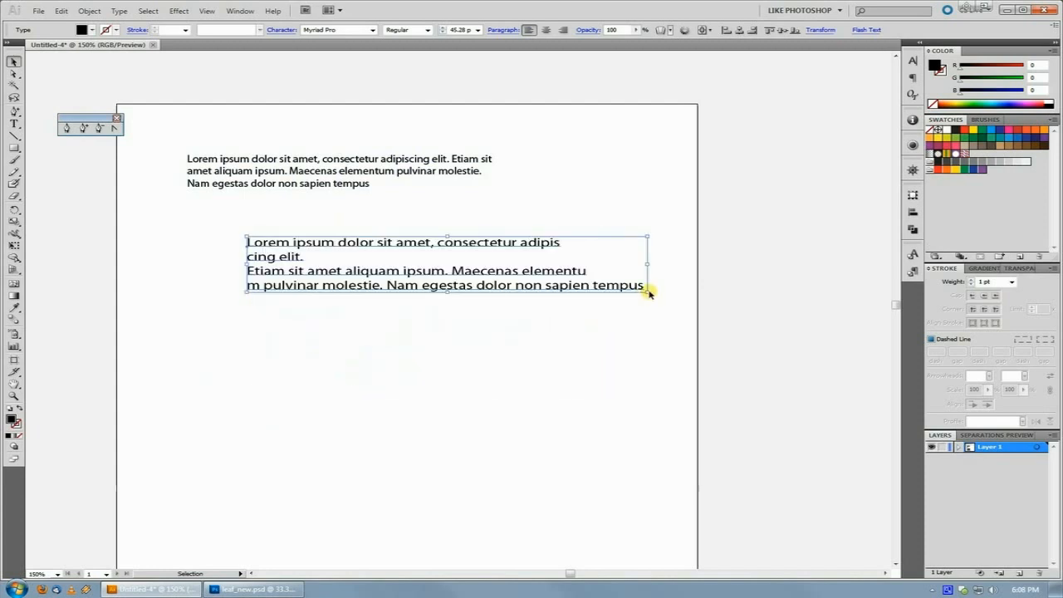
key(ctrl+z)
key(ctrl+z)
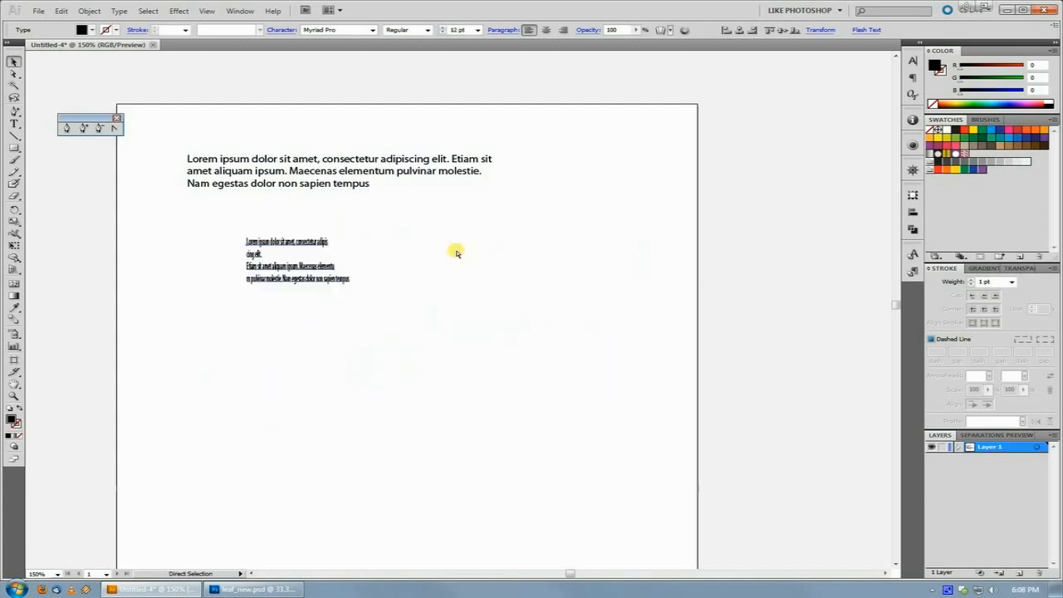
key(ctrl+z)
Highlight just the first line of the four-line text for reuse as new text
click(430, 267)
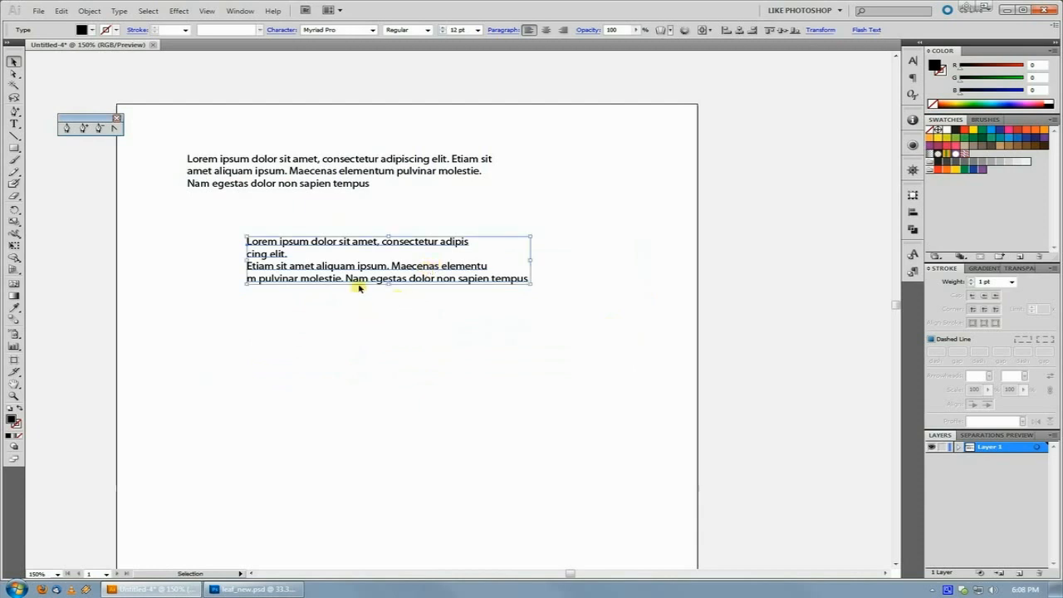
double_click(324, 243)
key(ctrl+a)
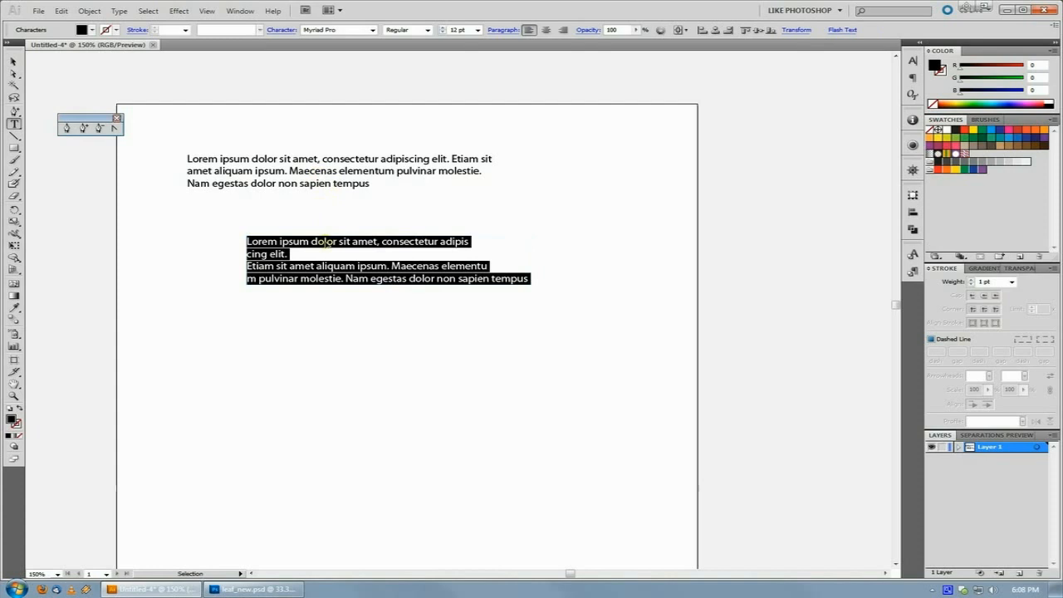
click(453, 244)
drag(471, 242, 247, 242)
key(ctrl+c)
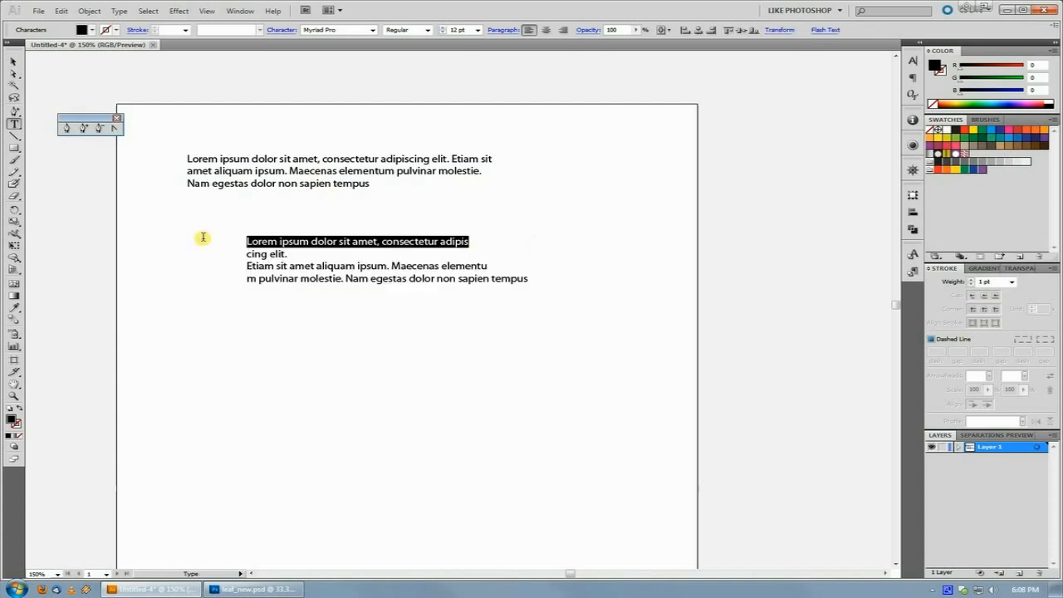
click(14, 65)
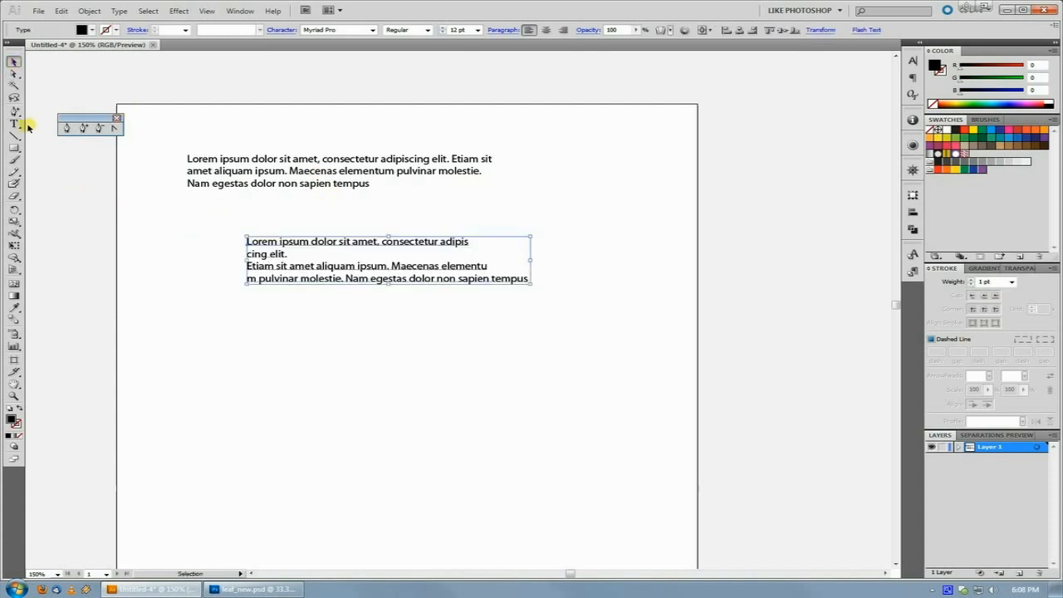
click(14, 125)
Draw a trial text area below the block, paste the line into it and move it down and right
drag(186, 334, 636, 453)
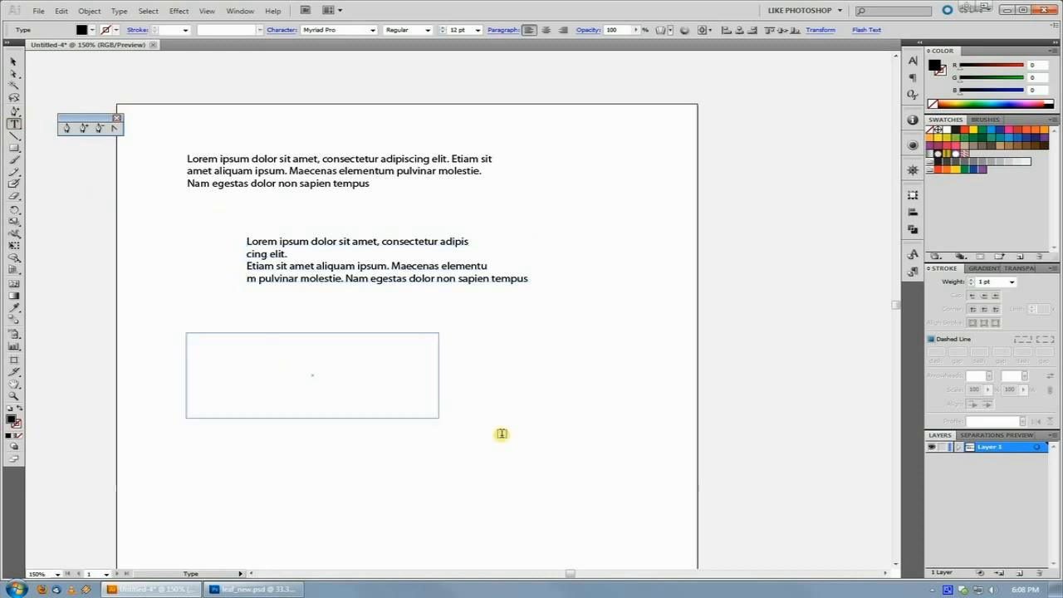
key(ctrl+v)
click(14, 65)
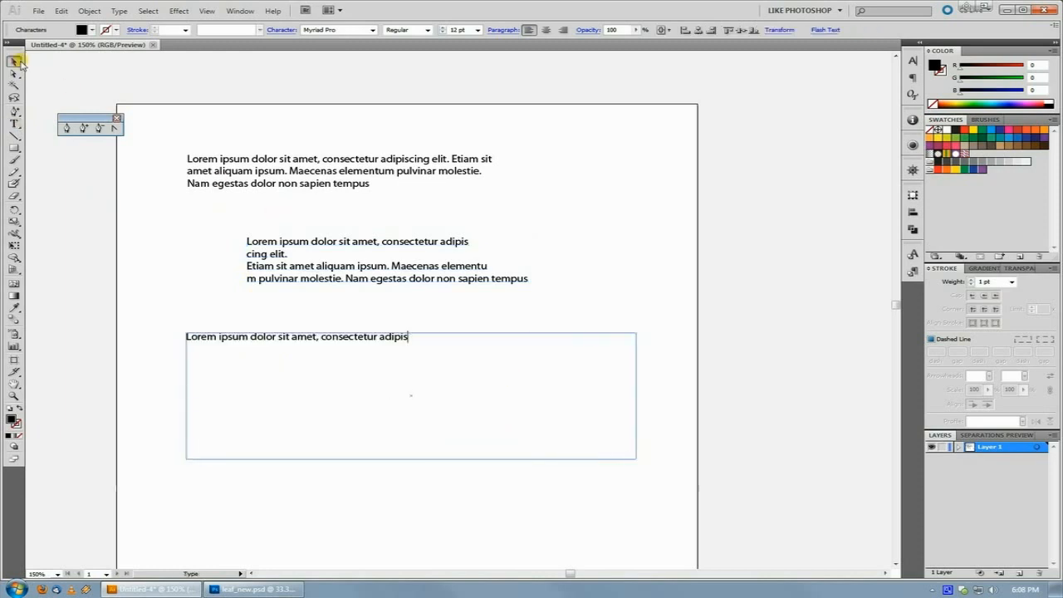
drag(386, 338, 424, 358)
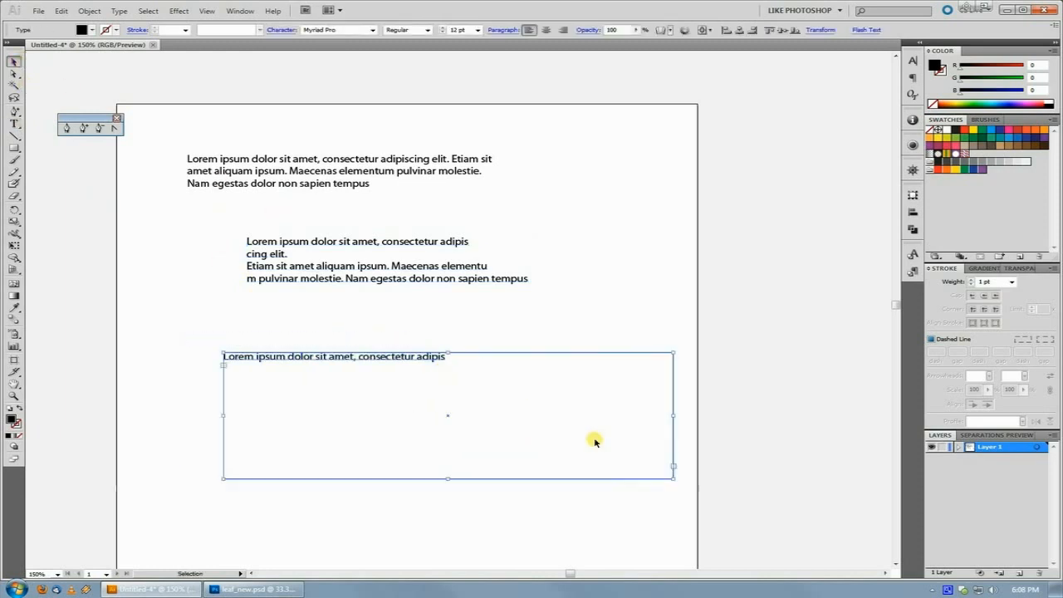
Shrink and shift the trial text area, then delete it from the artboard
drag(671, 478, 484, 402)
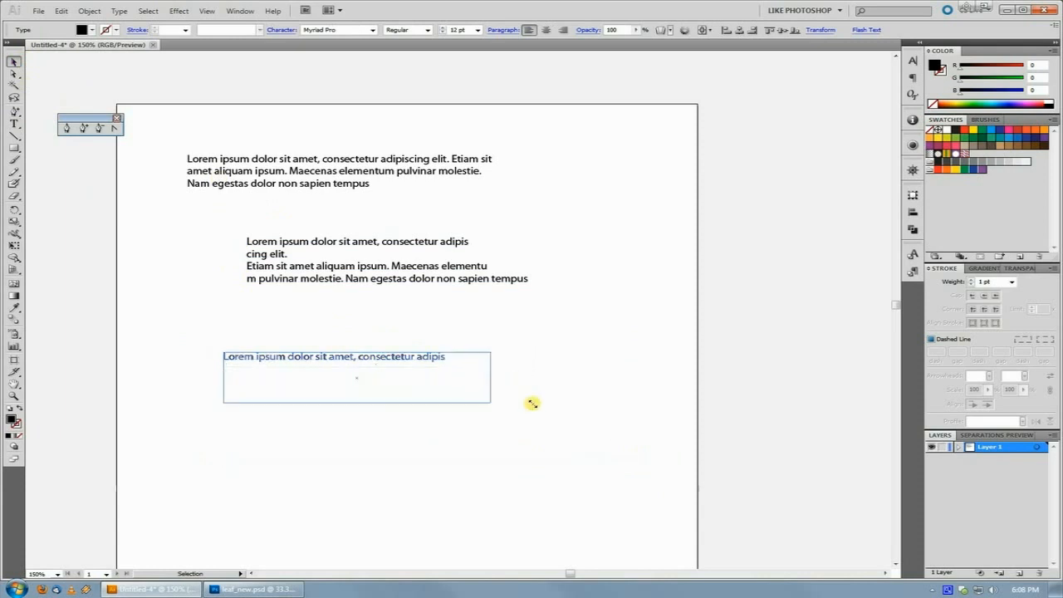
drag(415, 360, 468, 360)
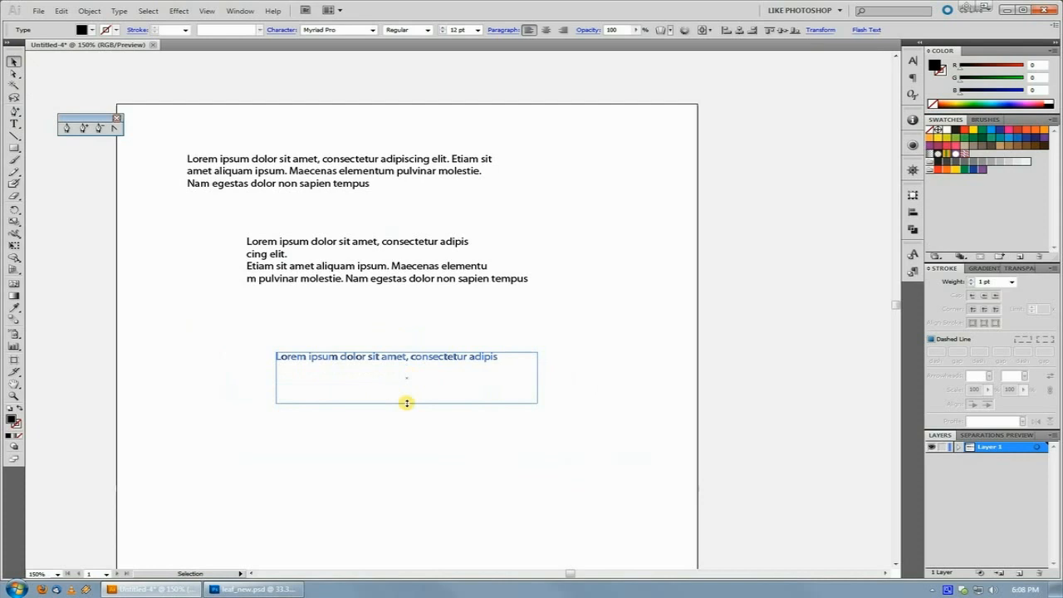
drag(407, 402, 407, 378)
key(Delete)
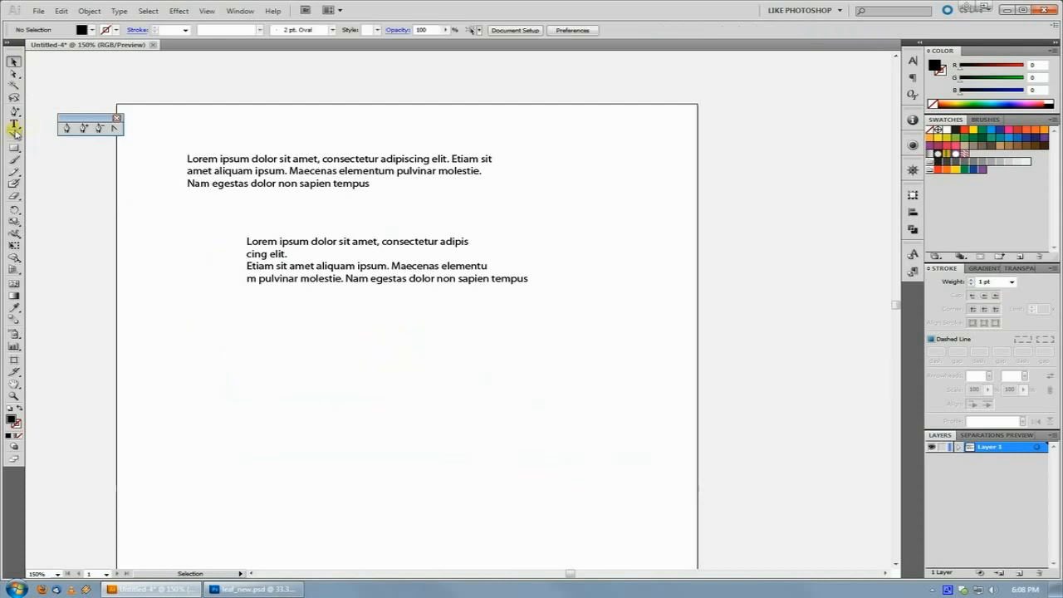
click(14, 124)
Paste the line as a single-line point text near the lower middle and move it slightly lower
click(300, 361)
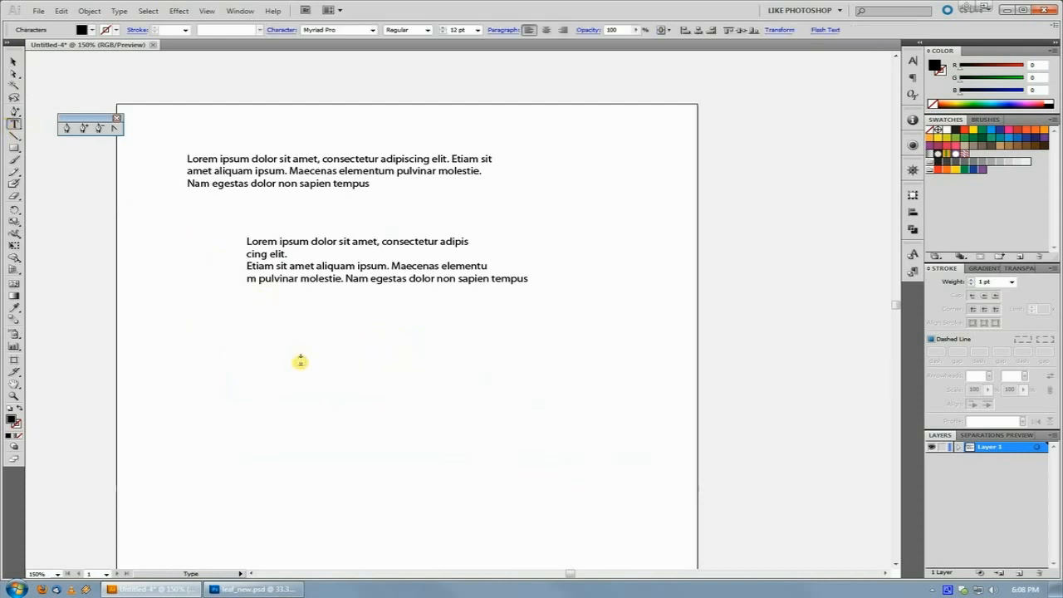
key(ctrl+v)
click(14, 60)
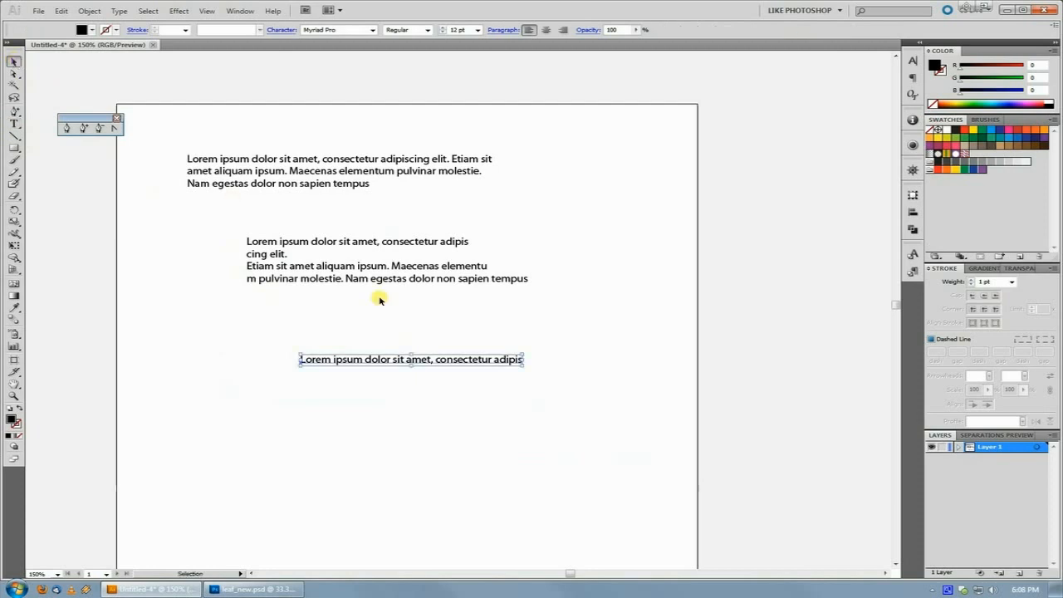
drag(455, 361, 447, 391)
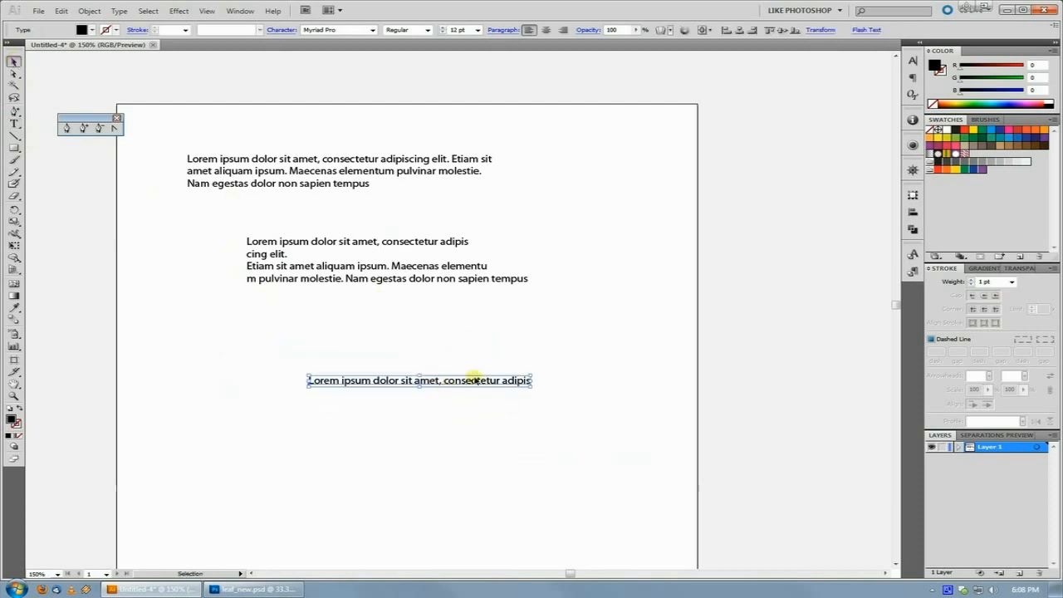
Make the top paragraph's frame taller and deselect everything
click(386, 249)
click(324, 171)
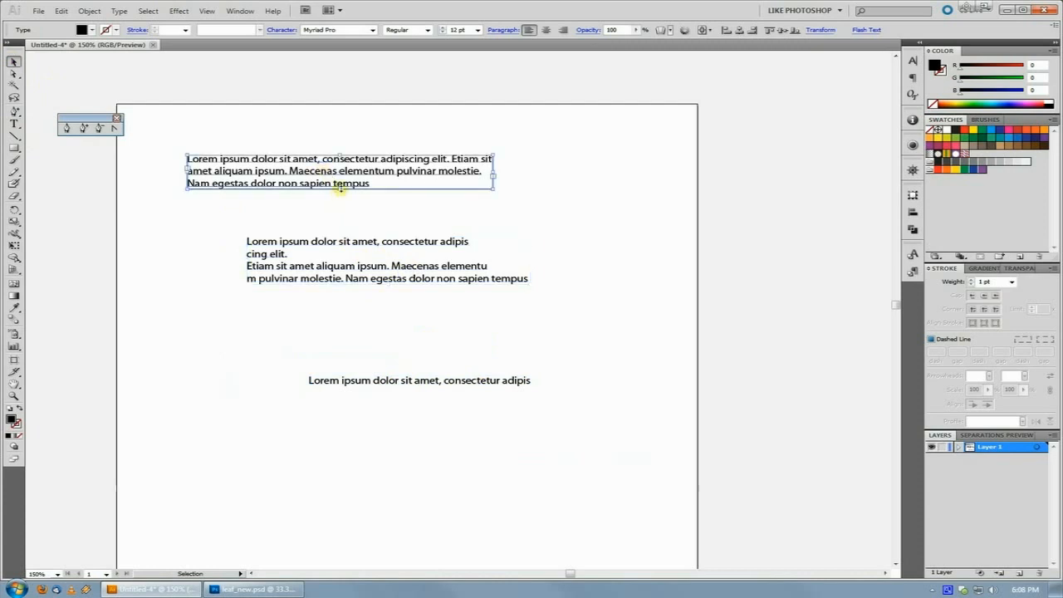
drag(341, 188, 342, 207)
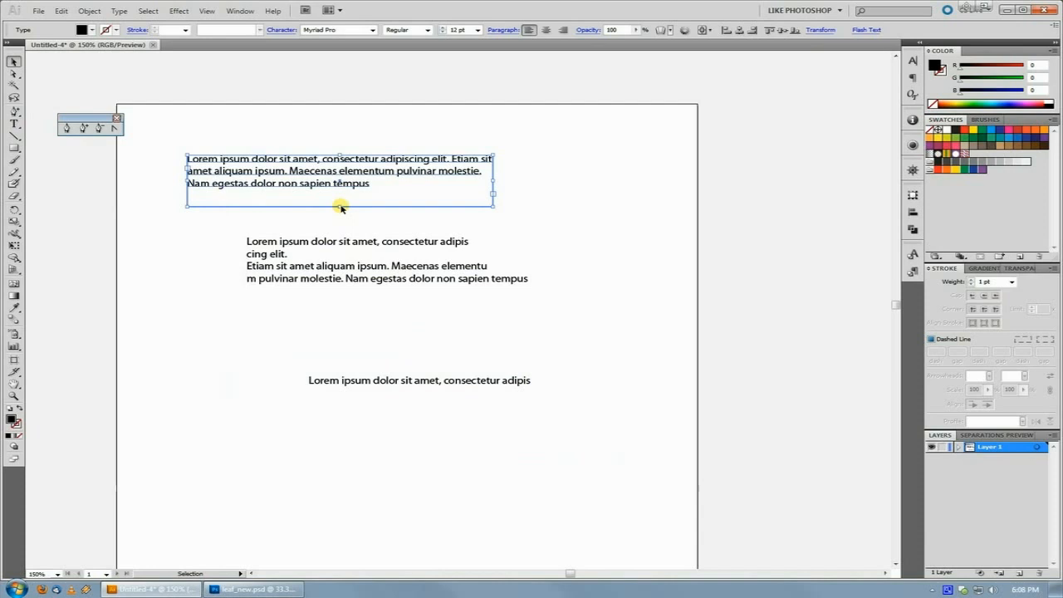
click(562, 227)
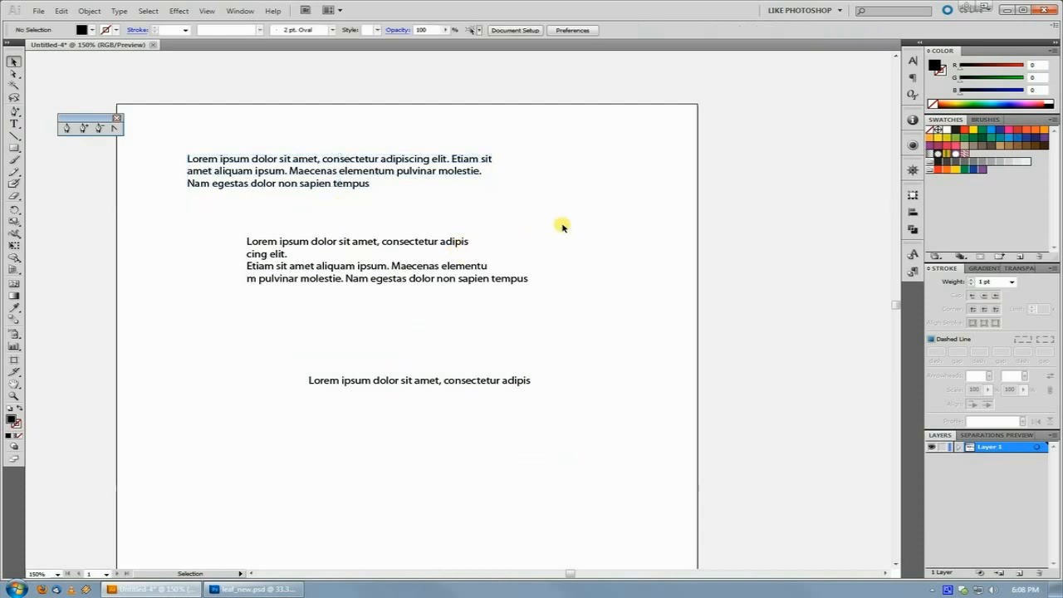